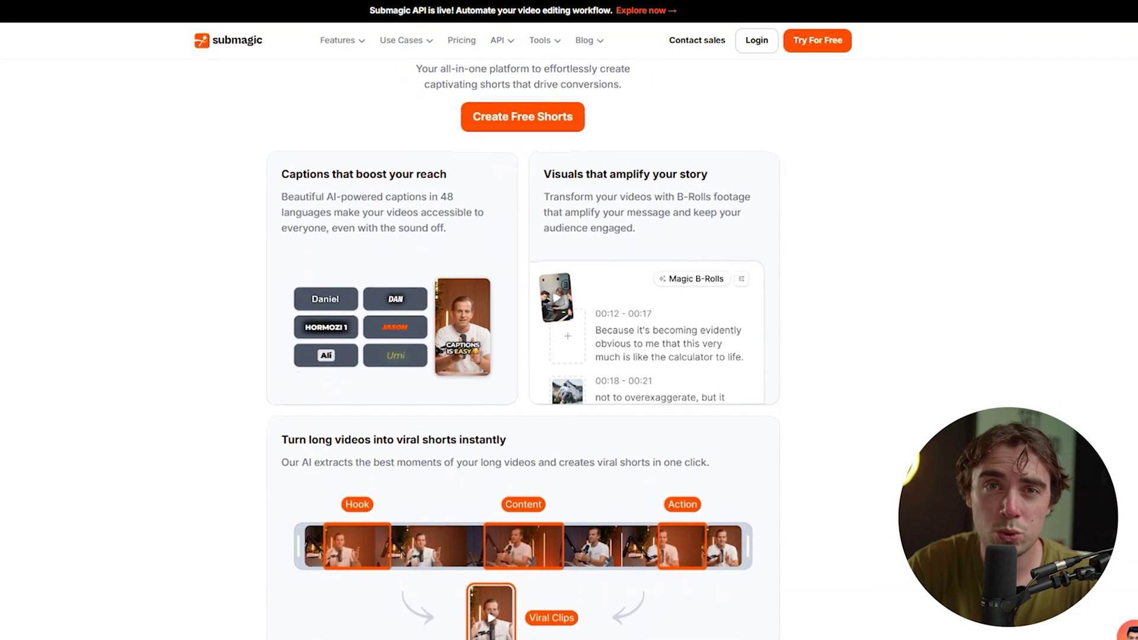
Sign up for a free Submagic account and confirm it through the Gmail confirmation link
scroll(569, 332, "down", 3)
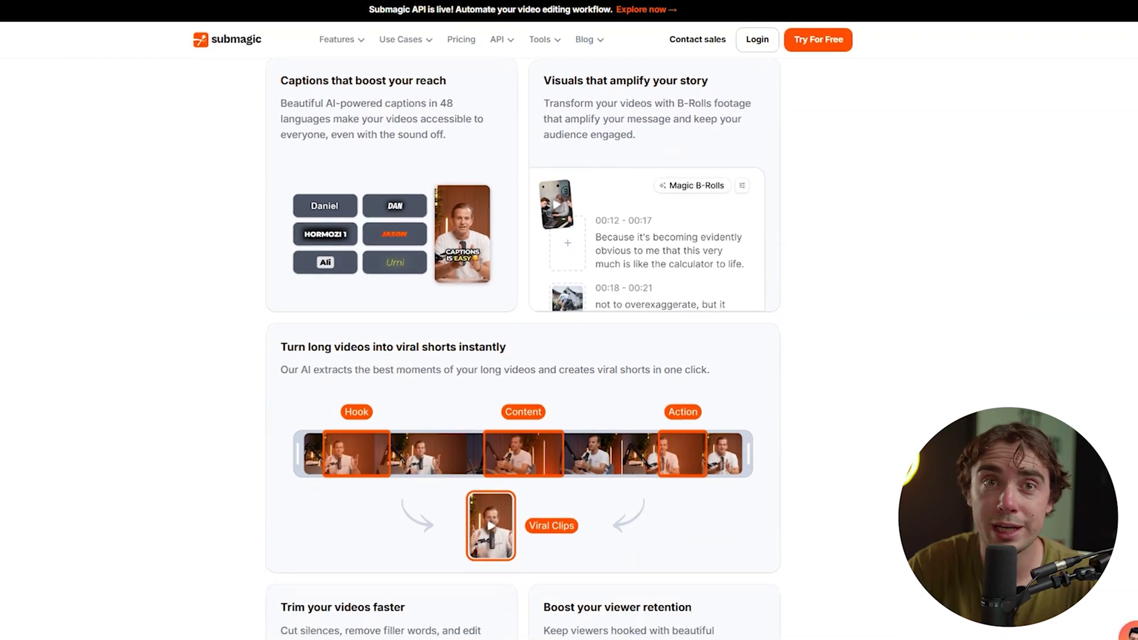
scroll(569, 332, "down", 3)
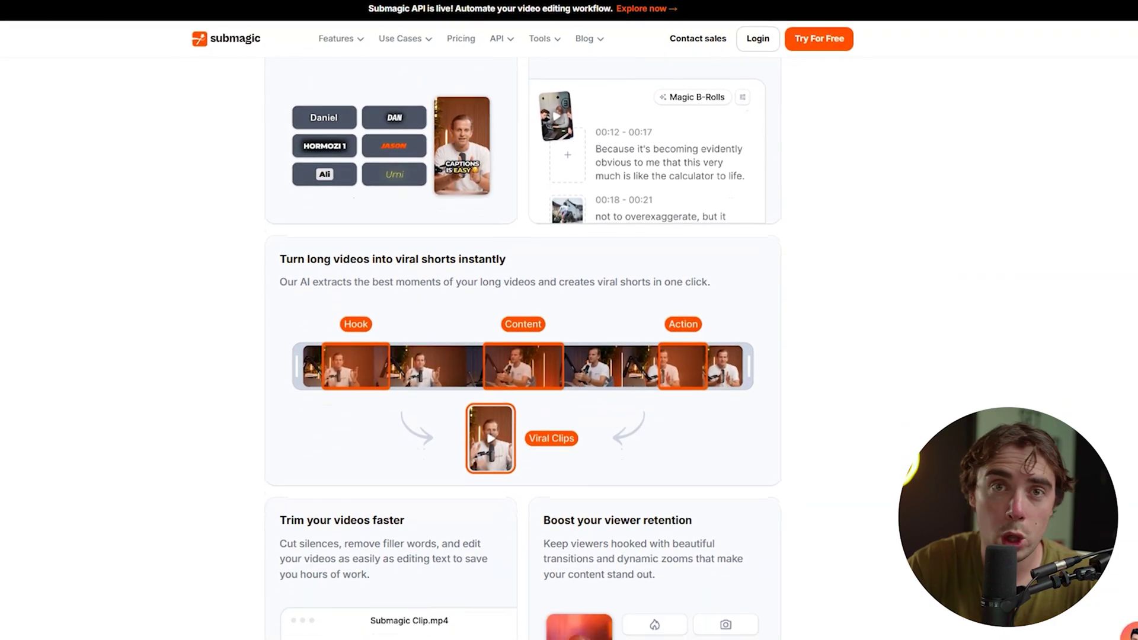
scroll(569, 332, "down", 3)
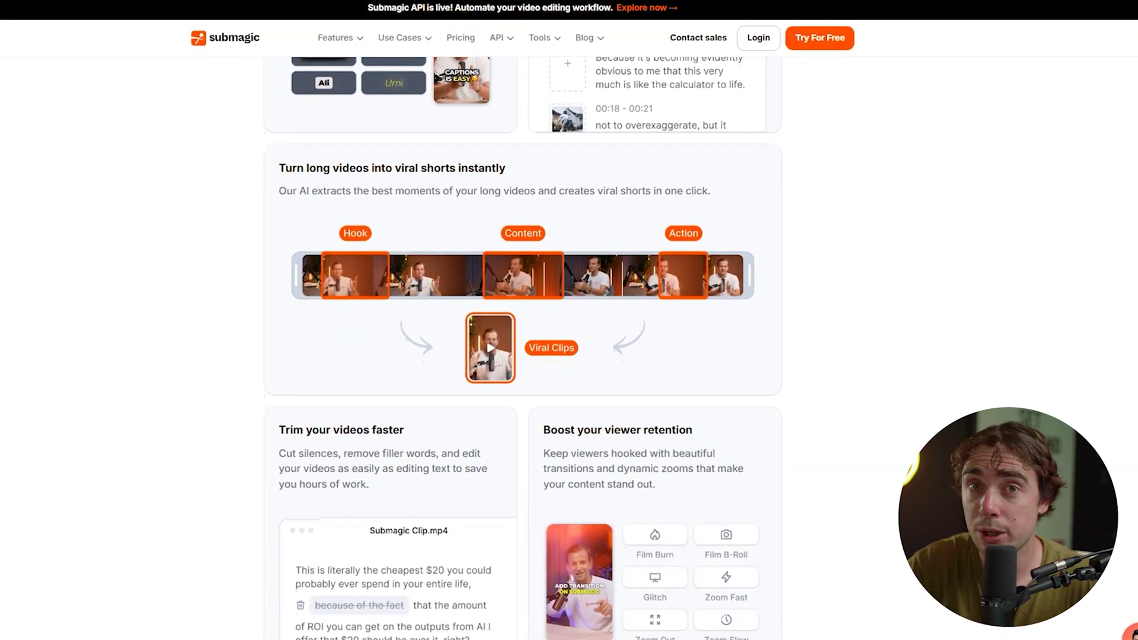
scroll(569, 332, "down", 3)
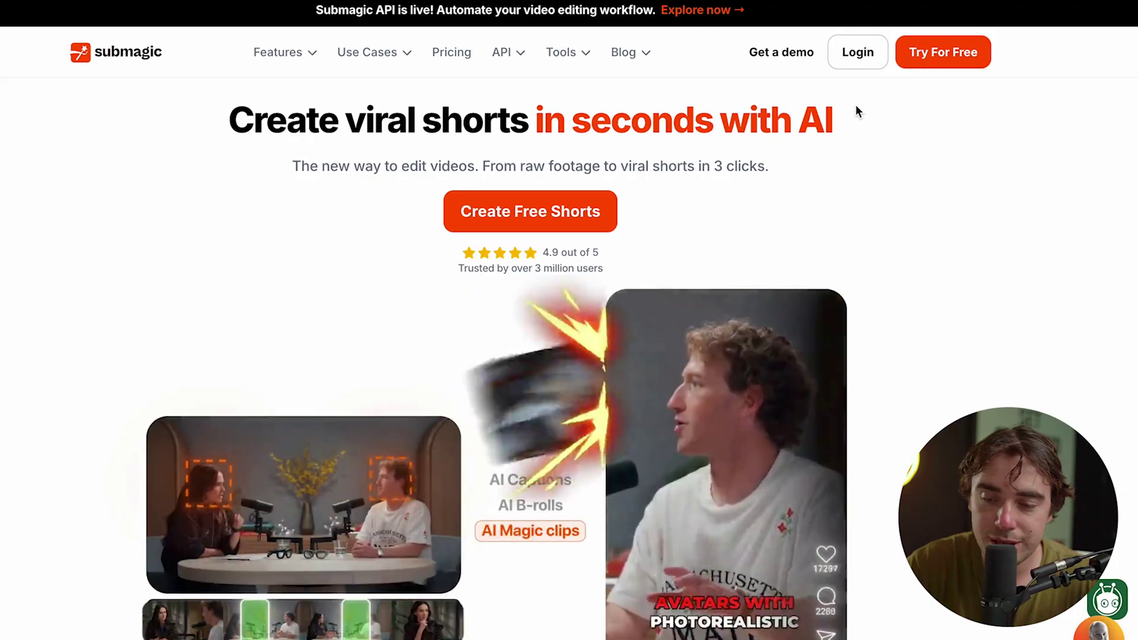
left_click(926, 63)
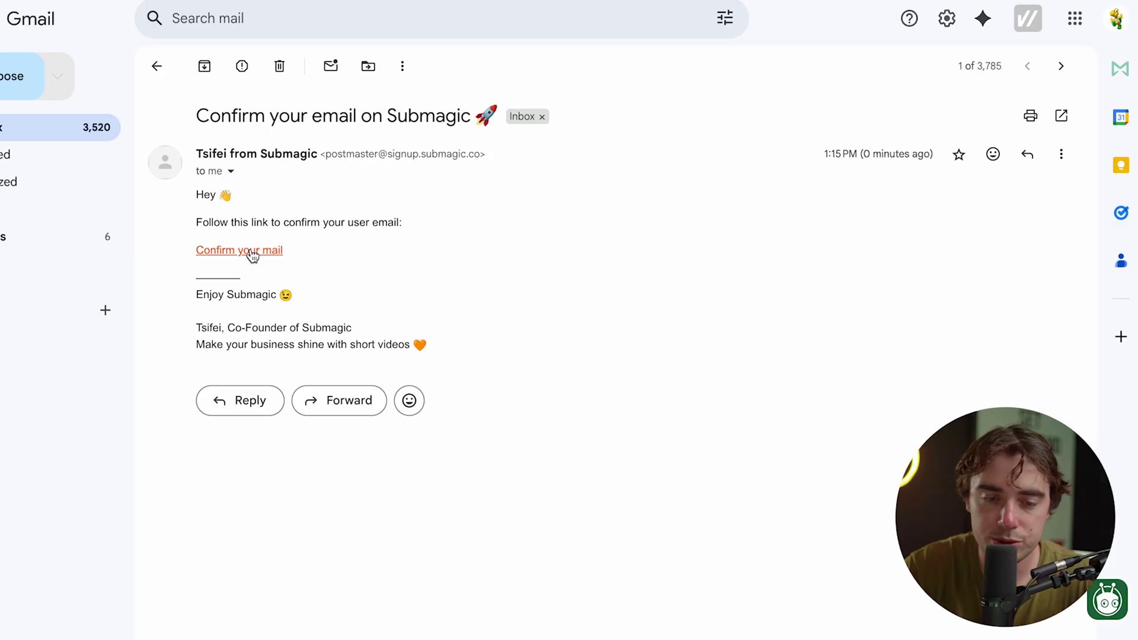
left_click(254, 255)
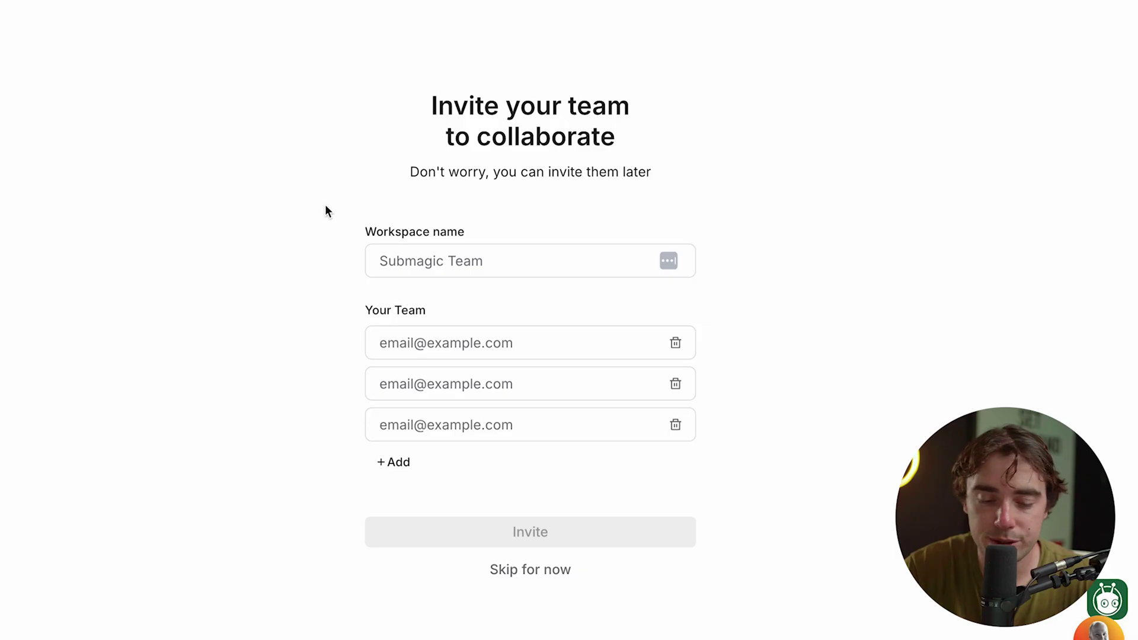
Skip inviting teammates and open the Welcome to Submagic sample video
left_click(521, 570)
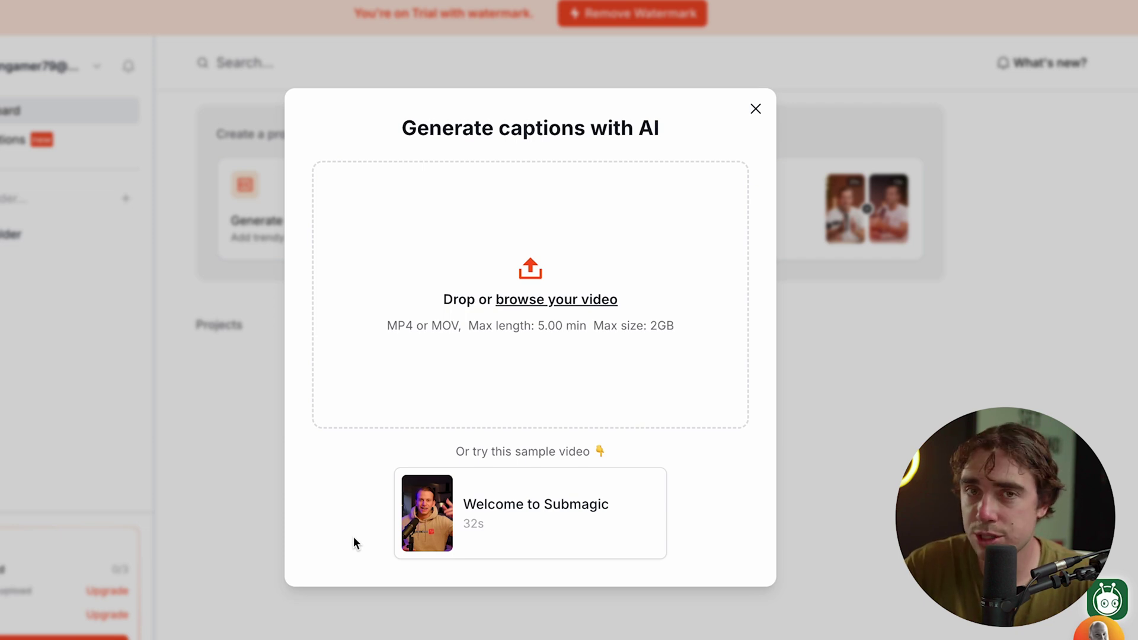
left_click(533, 514)
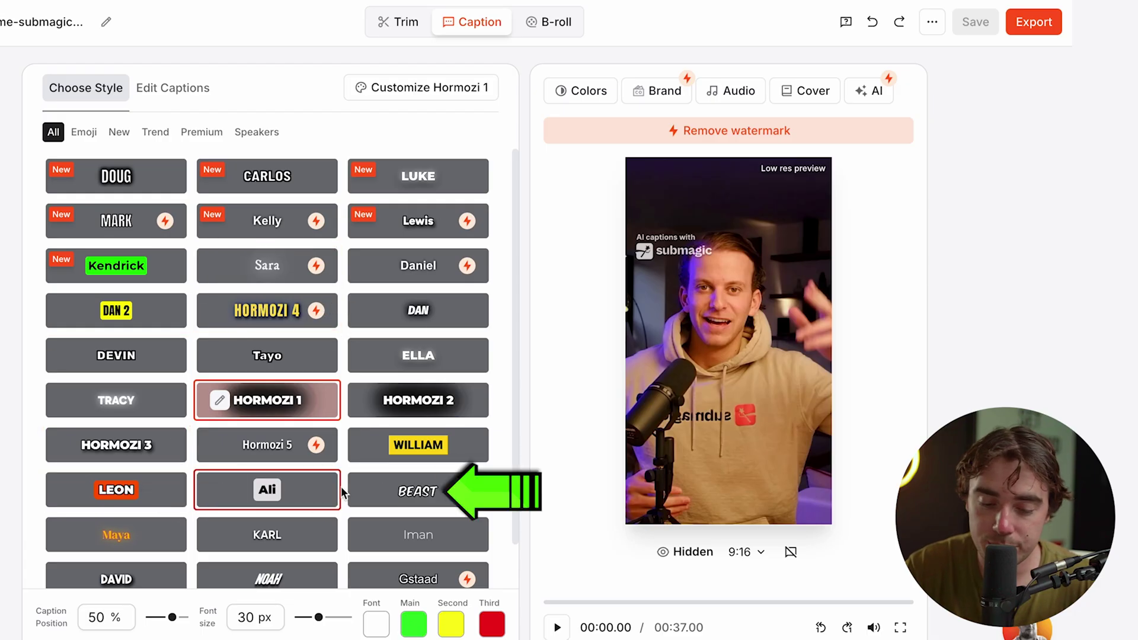
Preview the BEAST and ELLA caption styles during playback, then apply LEON and pause
left_click(379, 495)
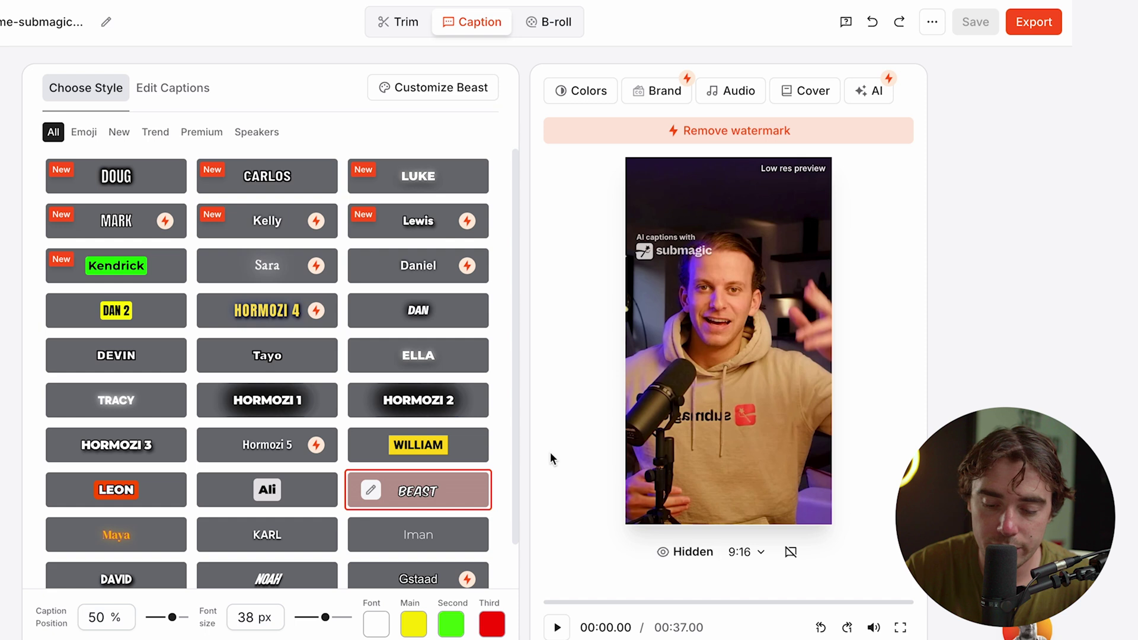
left_click(682, 359)
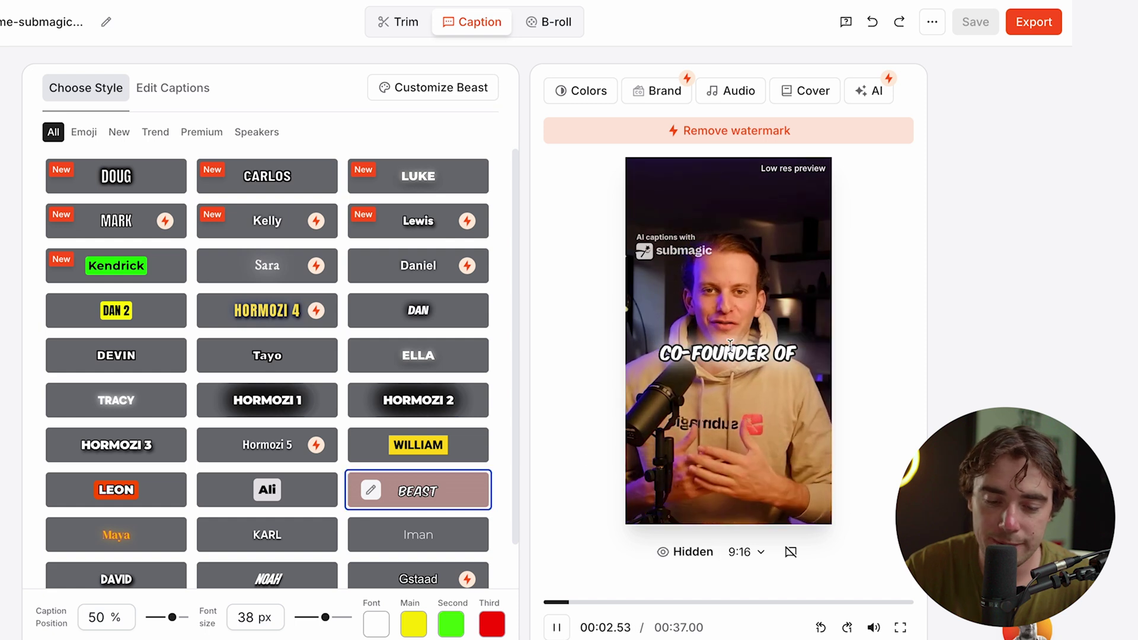
left_click(431, 358)
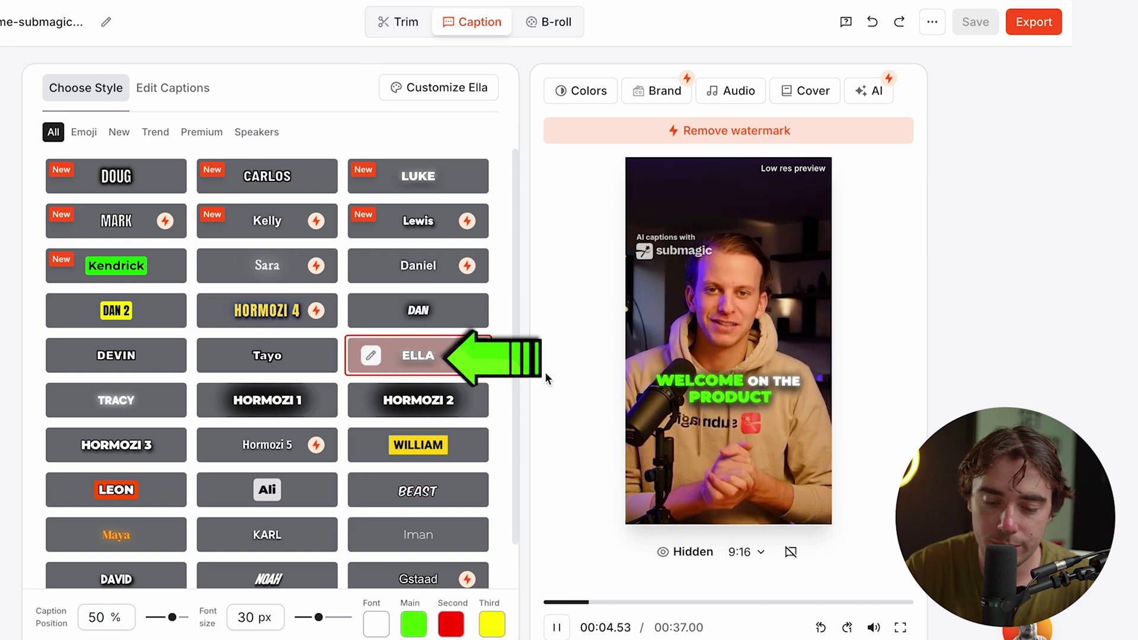
left_click(124, 487)
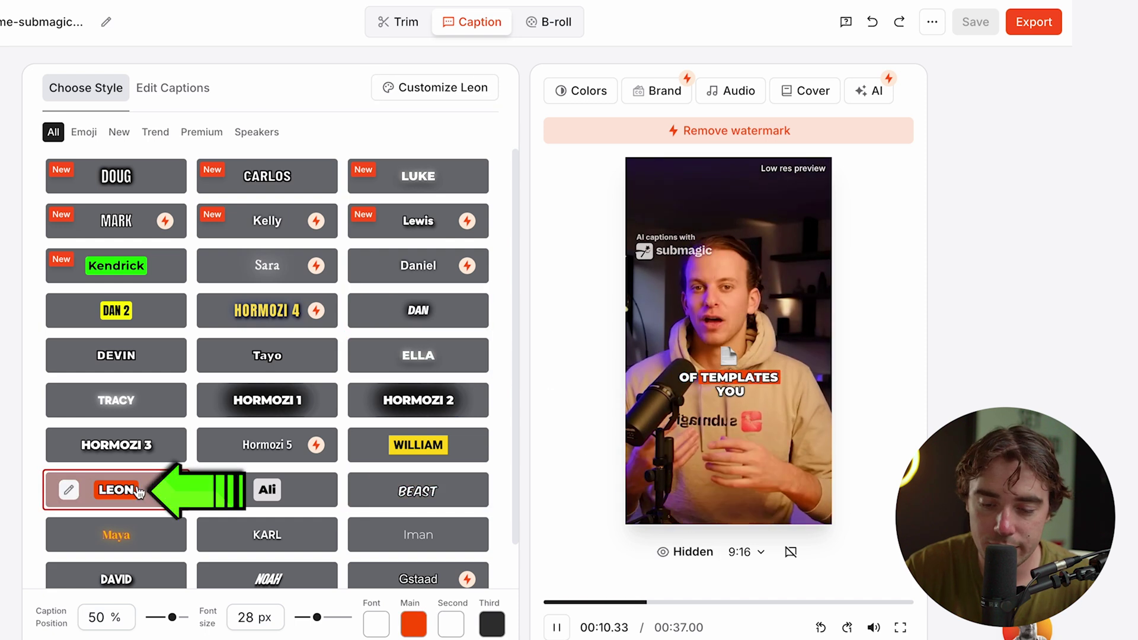
key("space")
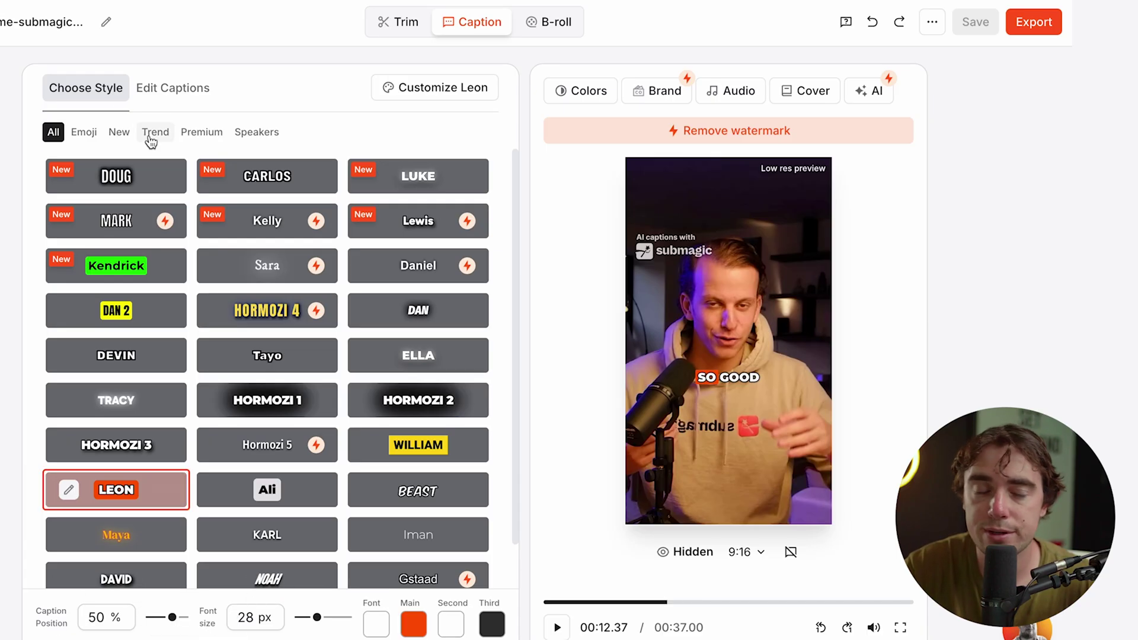
left_click(176, 95)
scroll(161, 418, "down", 10)
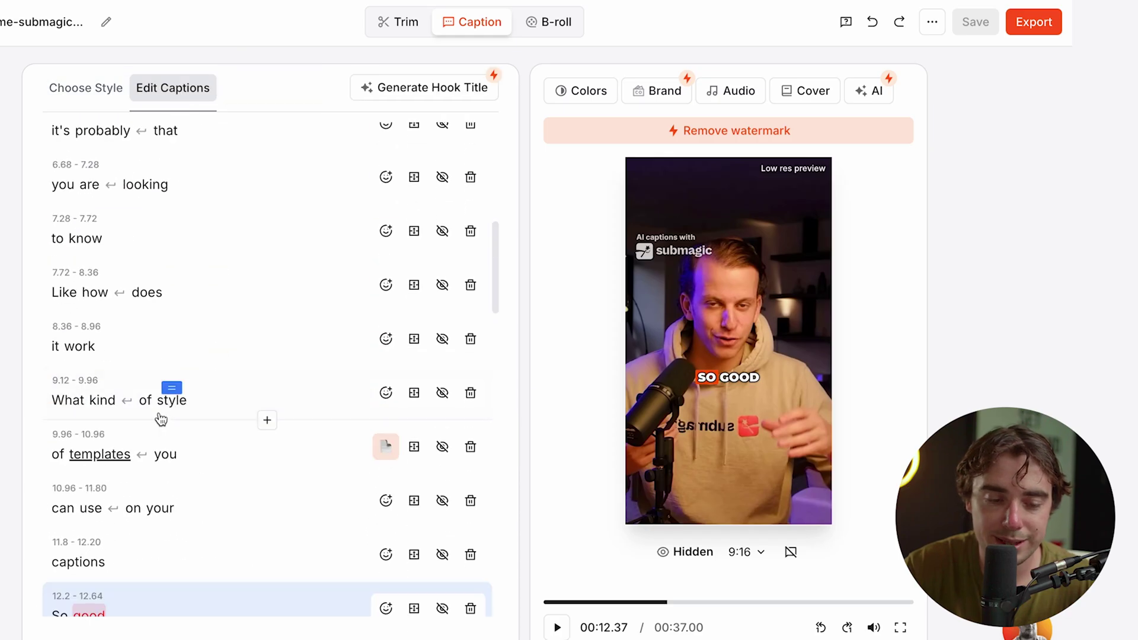
scroll(161, 419, "down", 12)
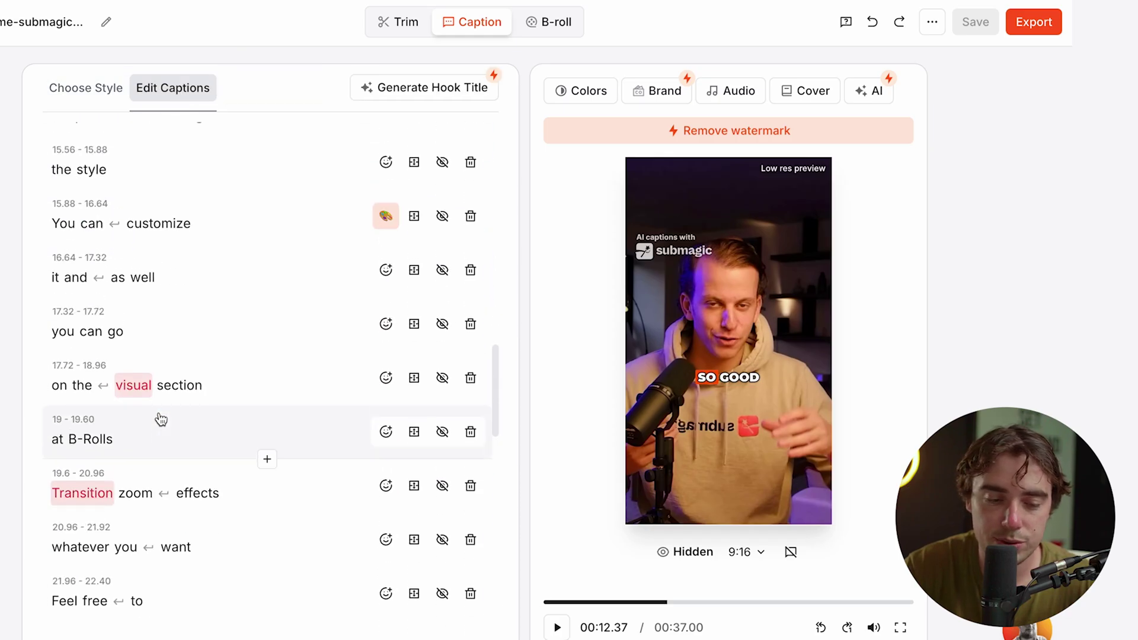
scroll(160, 419, "up", 1)
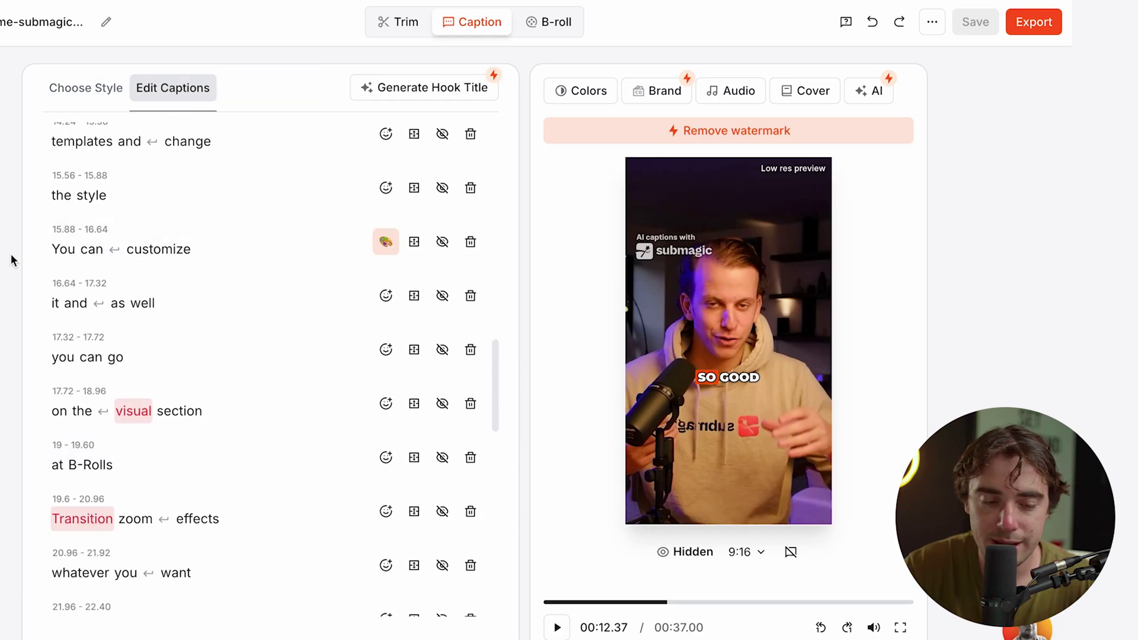
triple_click(48, 247)
left_click(85, 252)
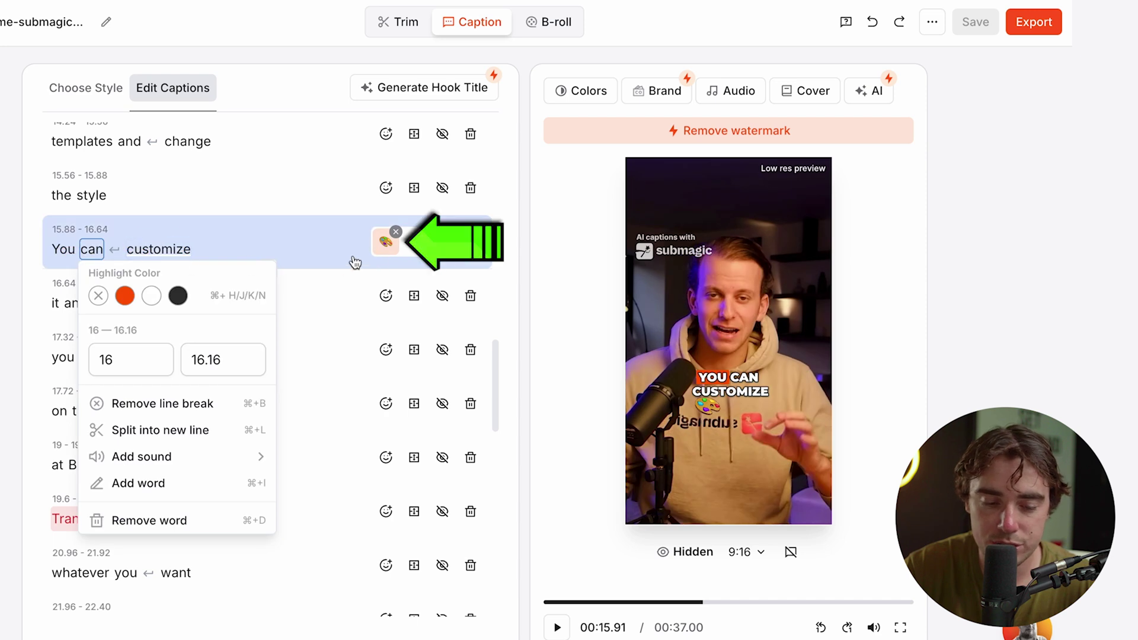
scroll(182, 252, "up", 3)
left_click(182, 252)
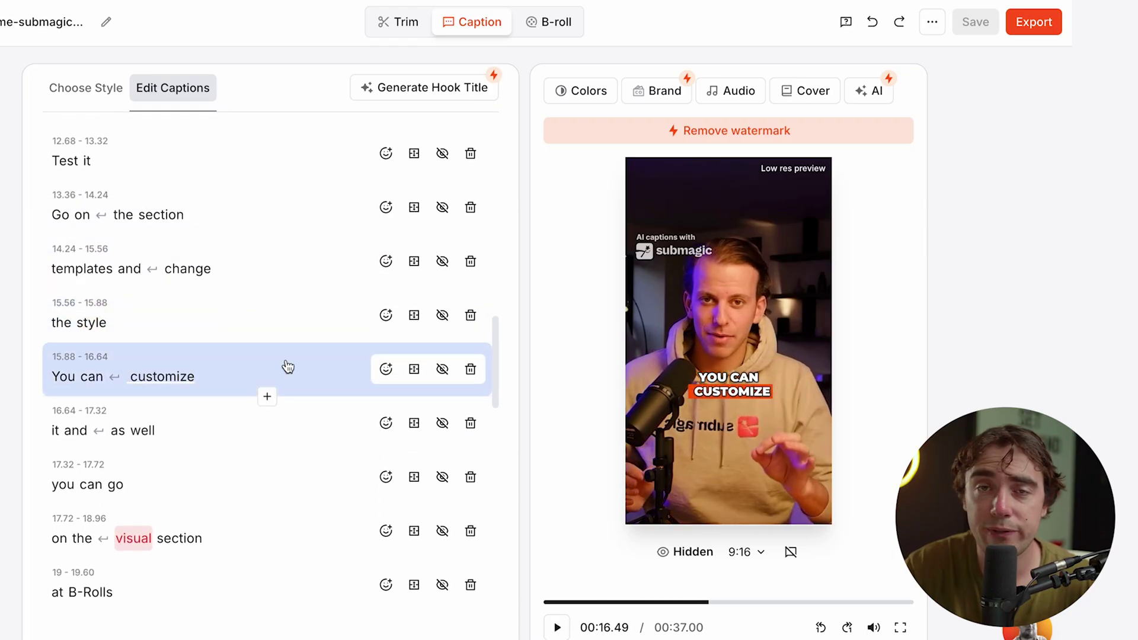
left_click(385, 371)
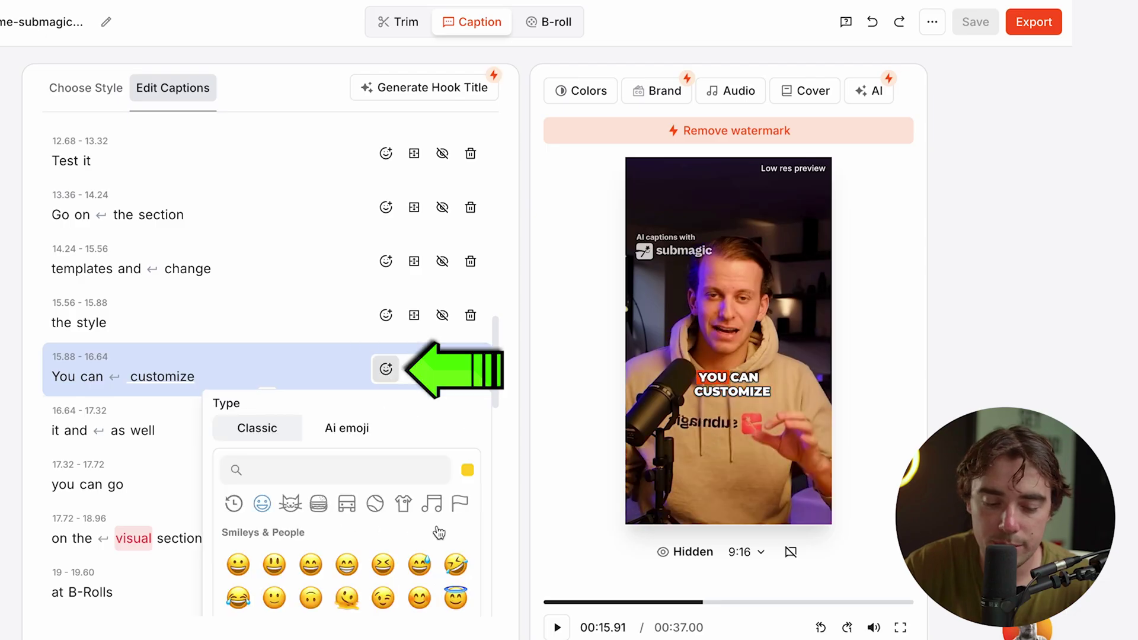
scroll(382, 589, "down", 3)
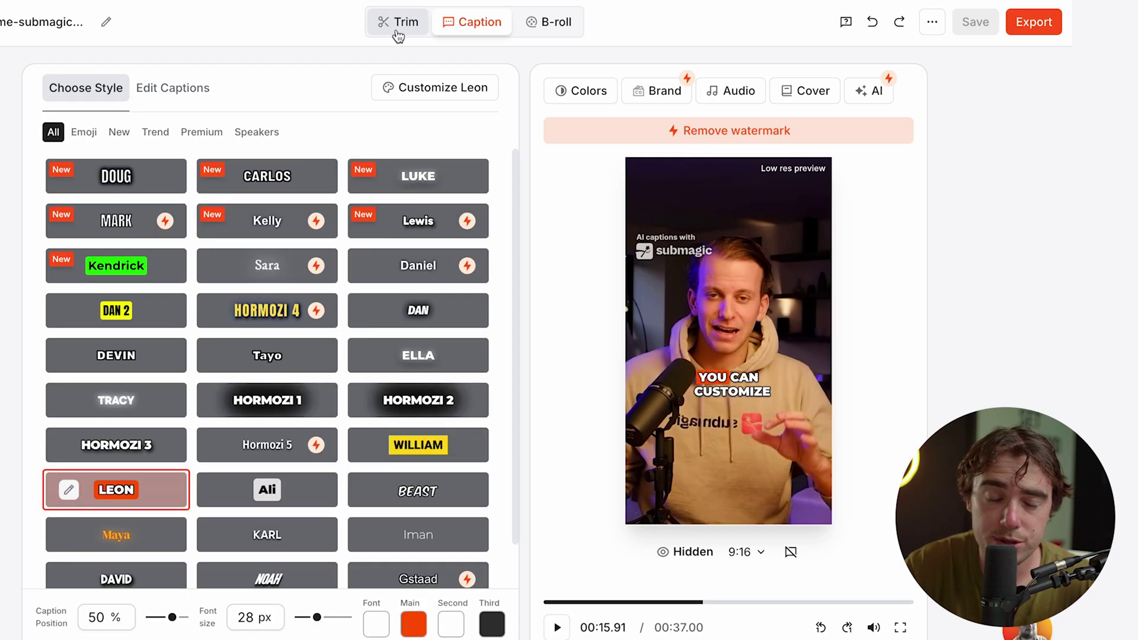
Strike out the 'My name is…' sentence in the transcript and check the 9:16 ratio options
left_click(399, 30)
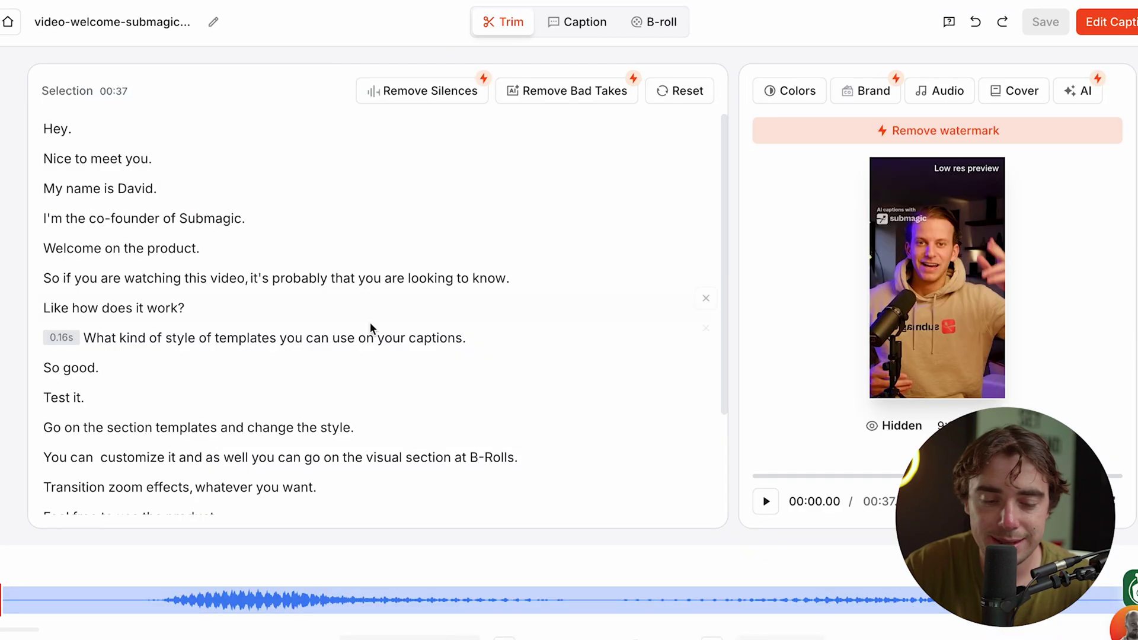
scroll(371, 326, "down", 3)
scroll(371, 331, "up", 3)
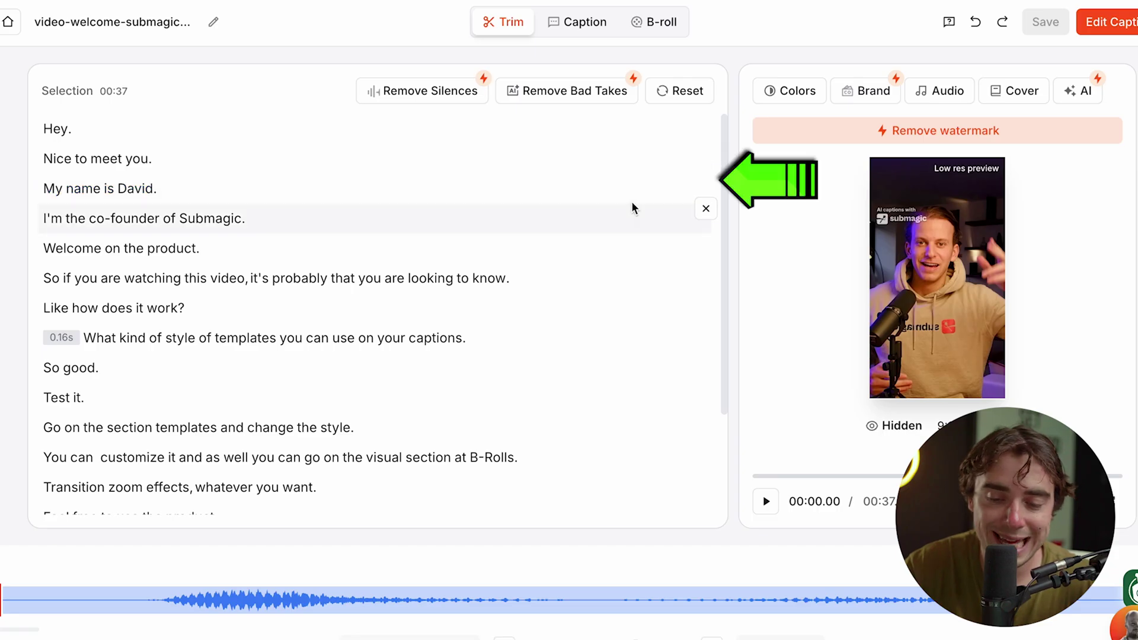
left_click(707, 180)
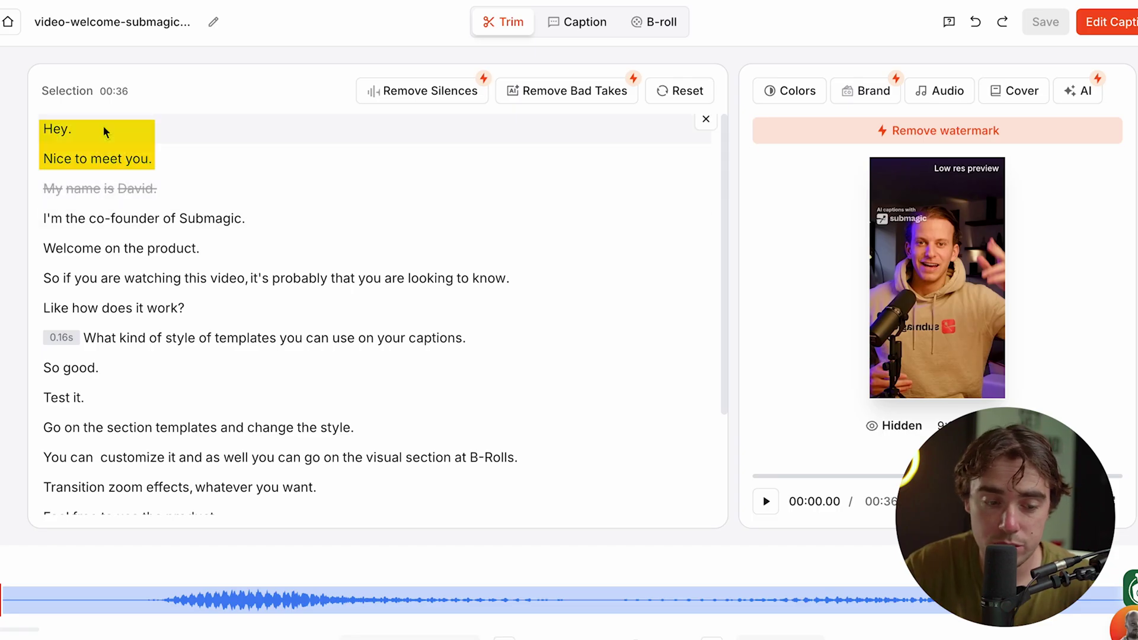
left_click(56, 128)
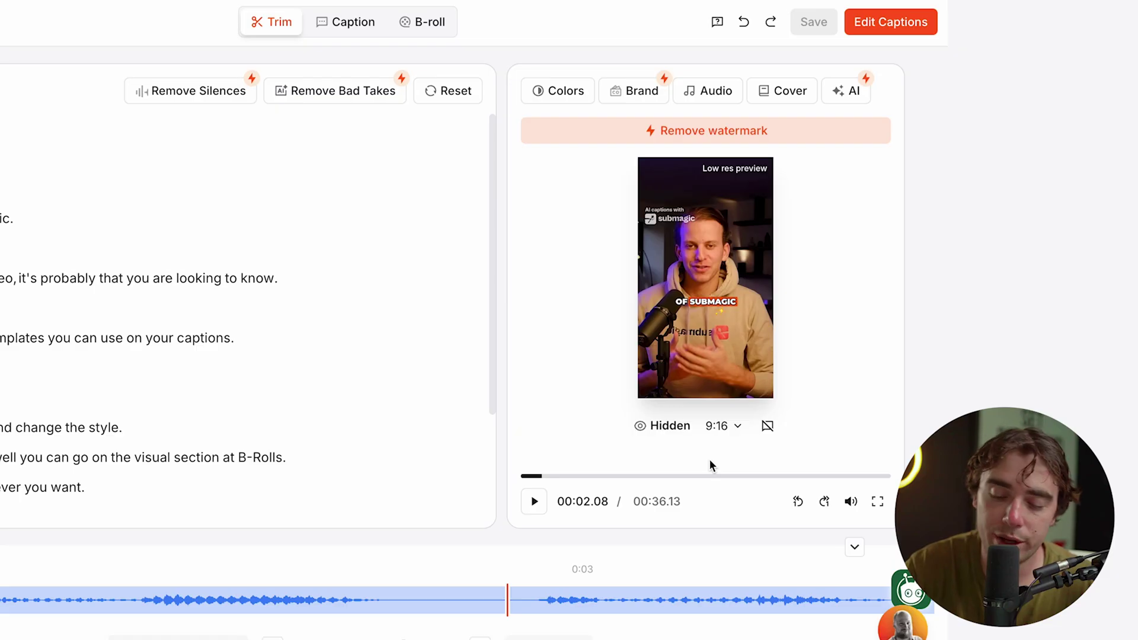
left_click(719, 433)
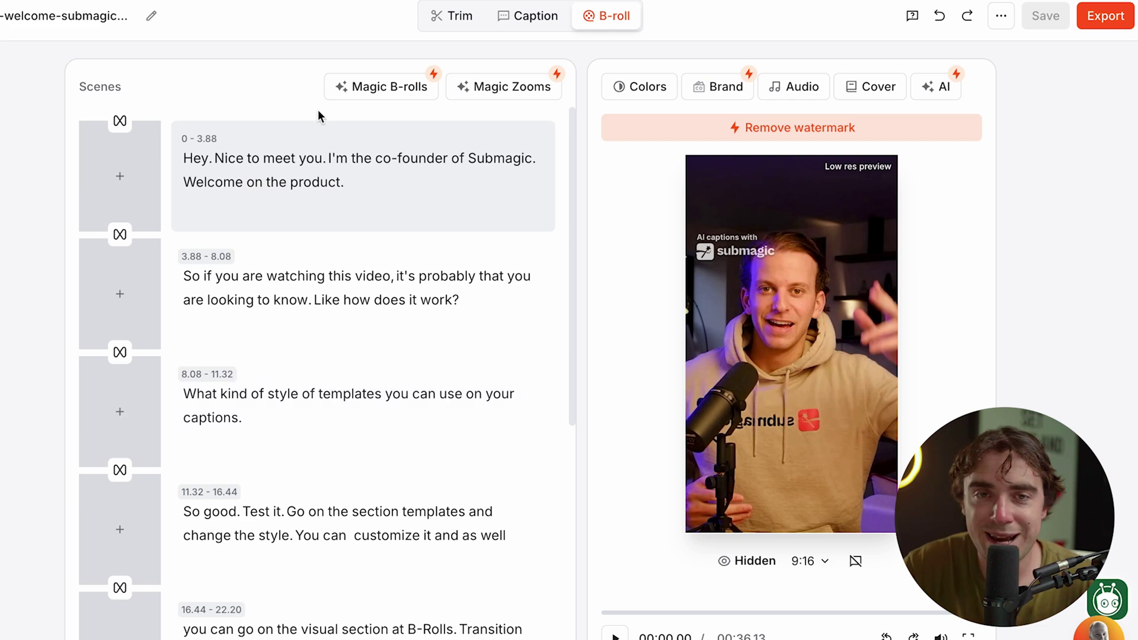
Generate Magic B-rolls at 50% using Free Videos as the source
left_click(354, 98)
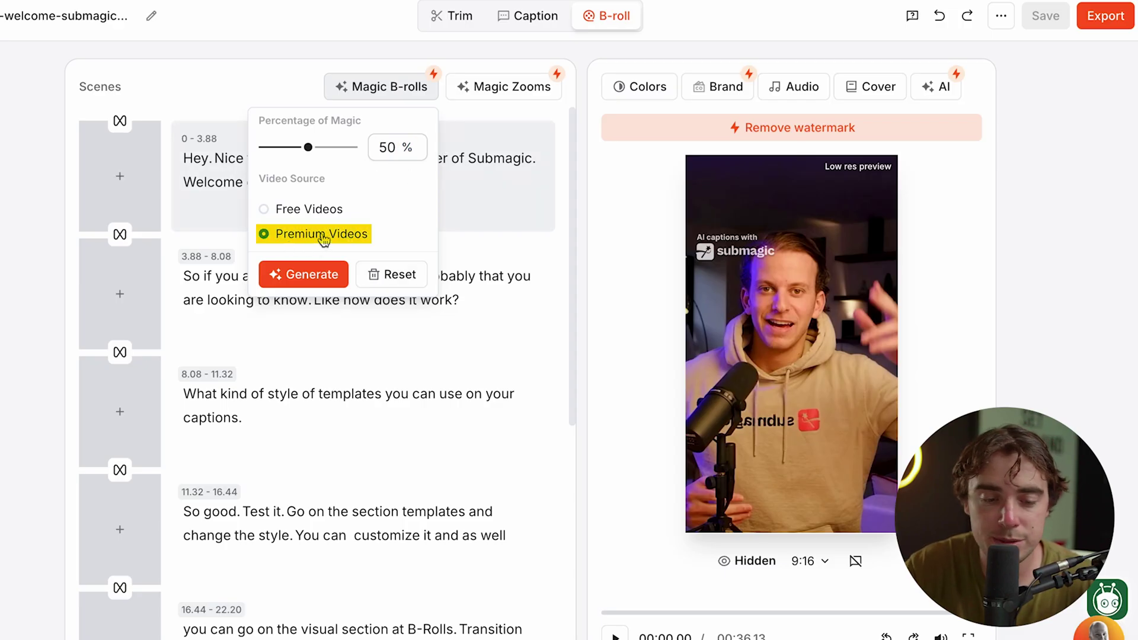
left_click(265, 213)
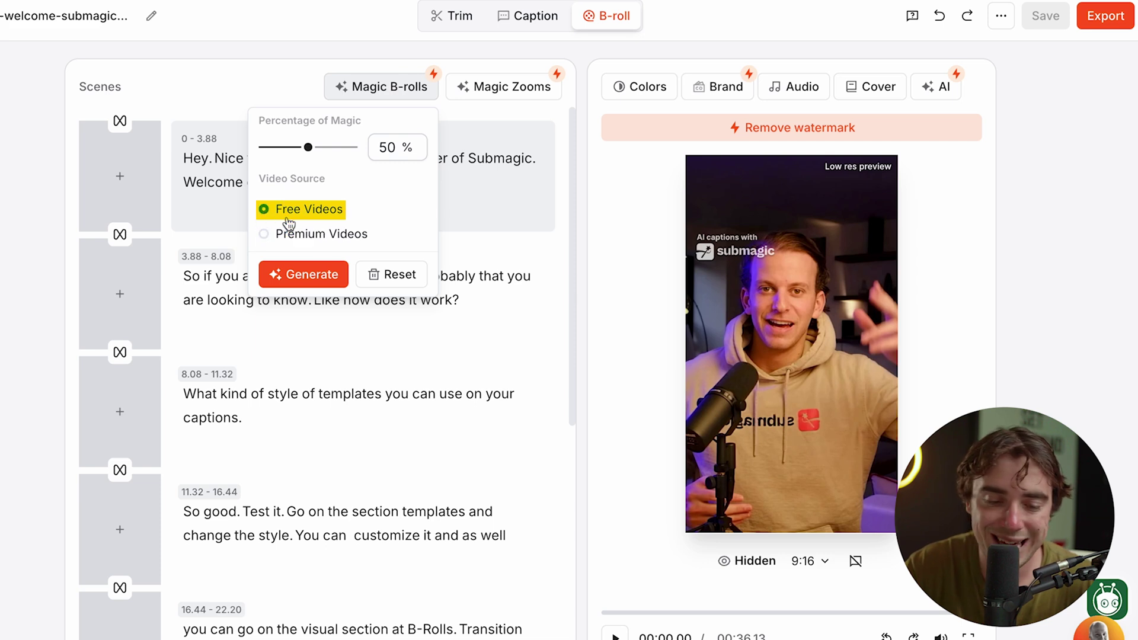
left_click(291, 277)
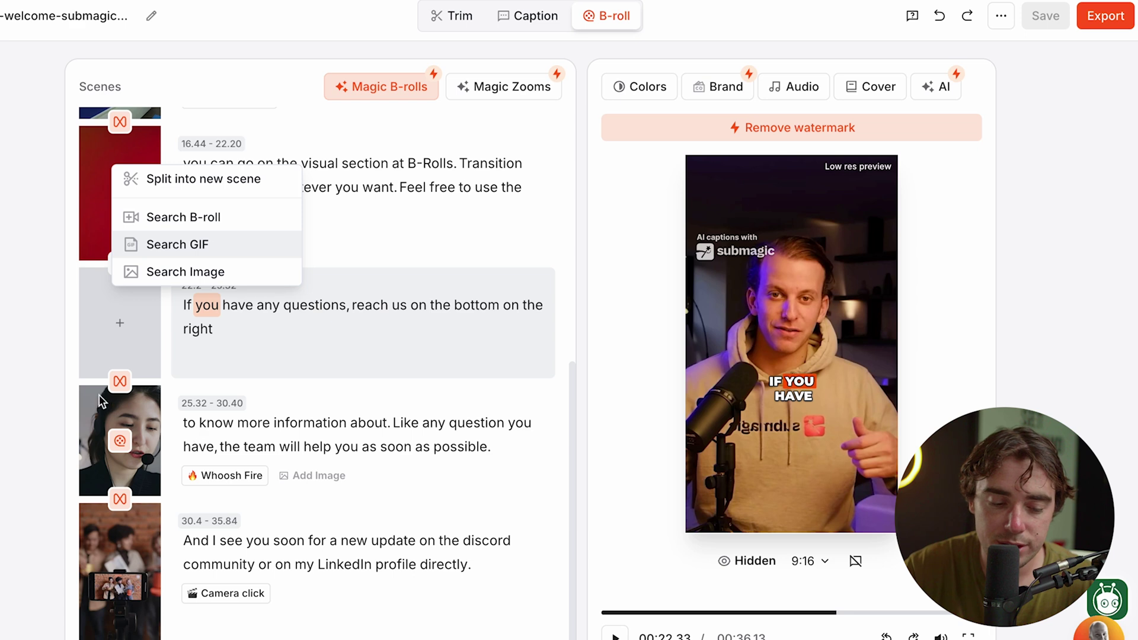
left_click(30, 410)
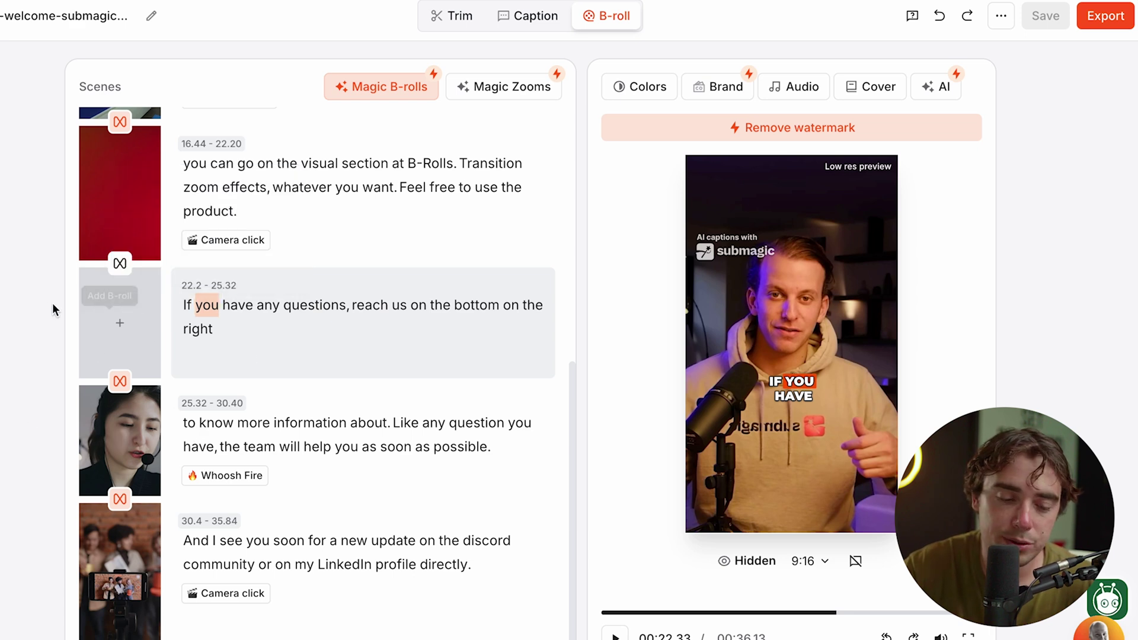
left_click(108, 322)
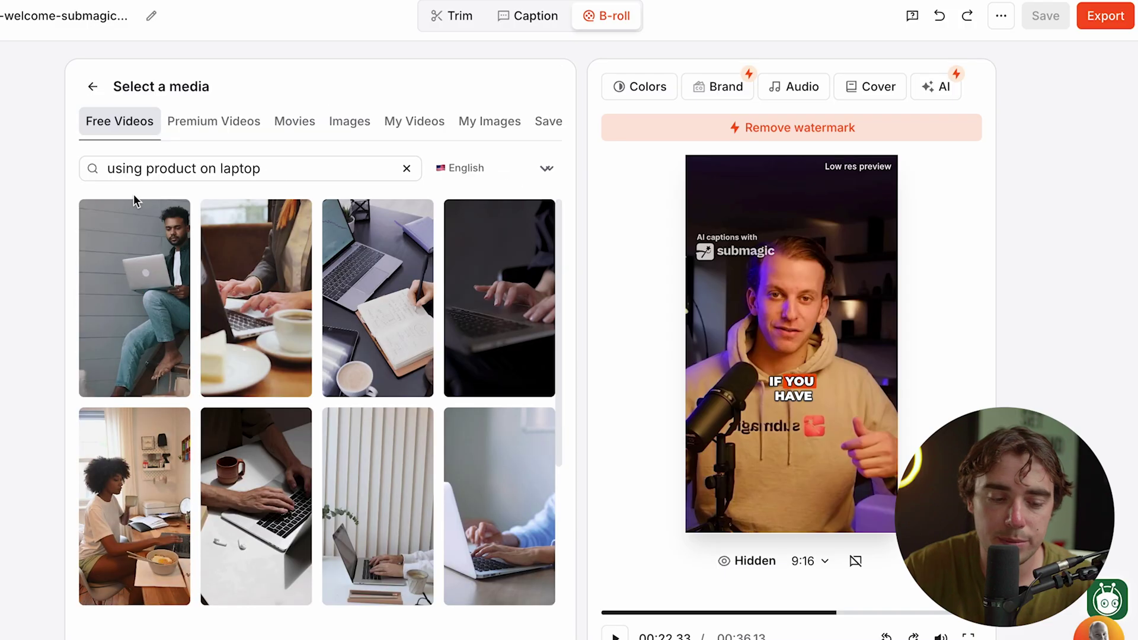
mouse_move(266, 369)
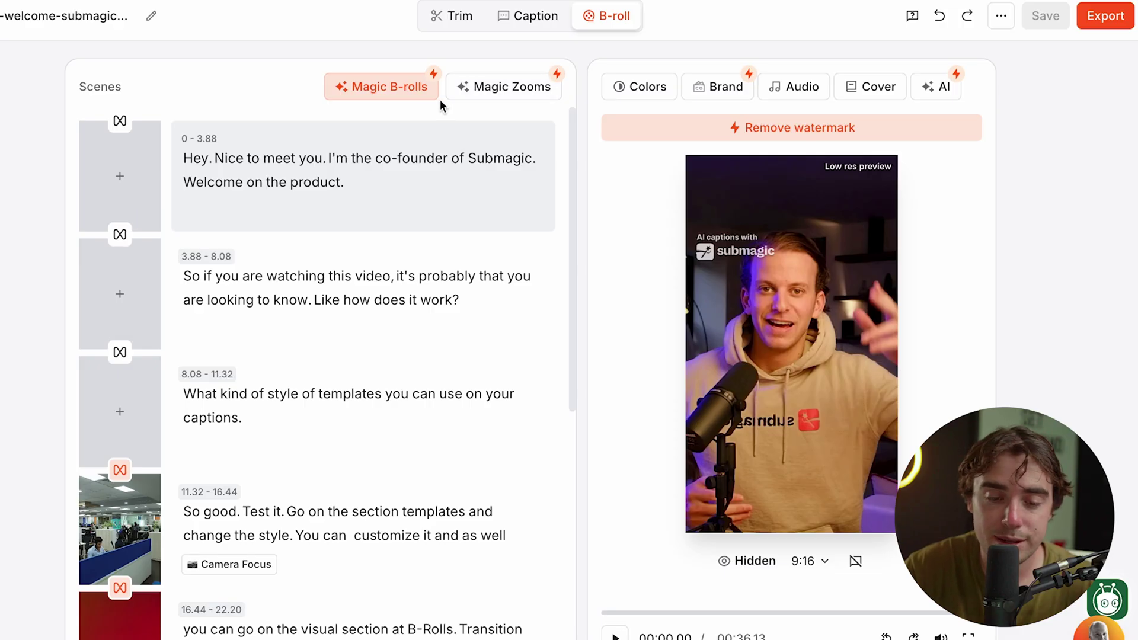
left_click(478, 90)
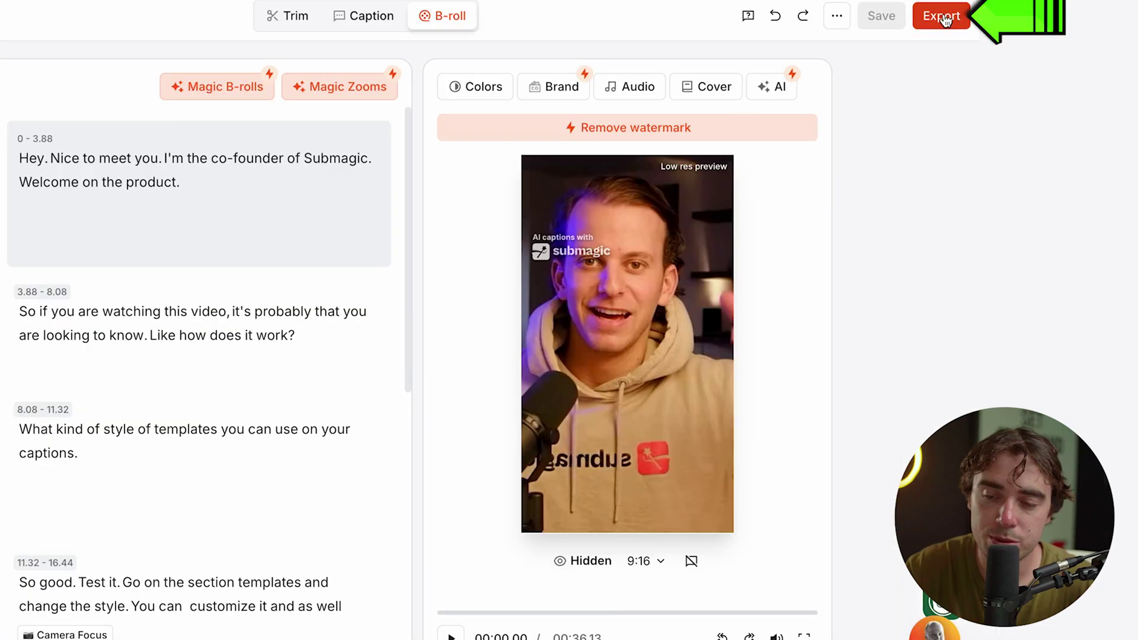
Set the export dialog to Standard (1080p) quality at 30 FPS
left_click(1109, 18)
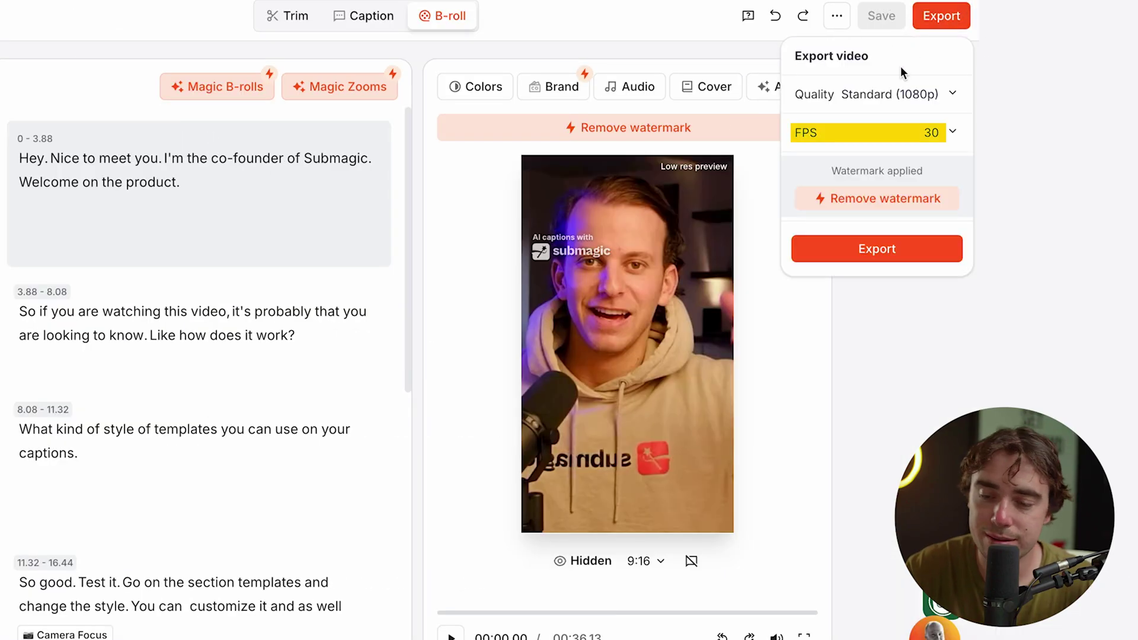
left_click(938, 141)
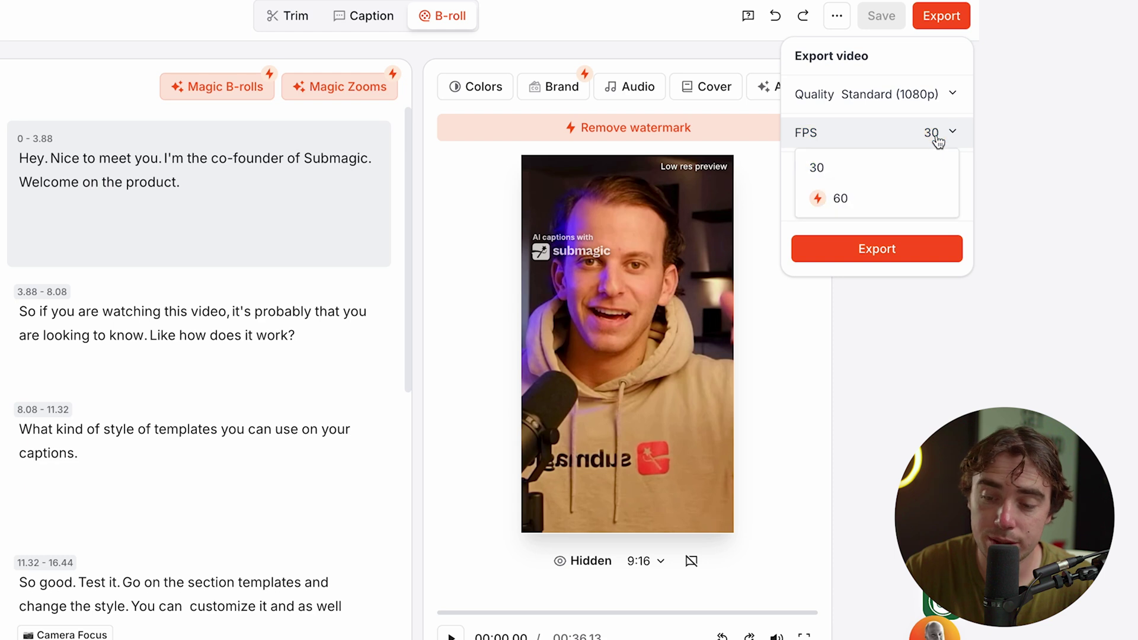
left_click(901, 98)
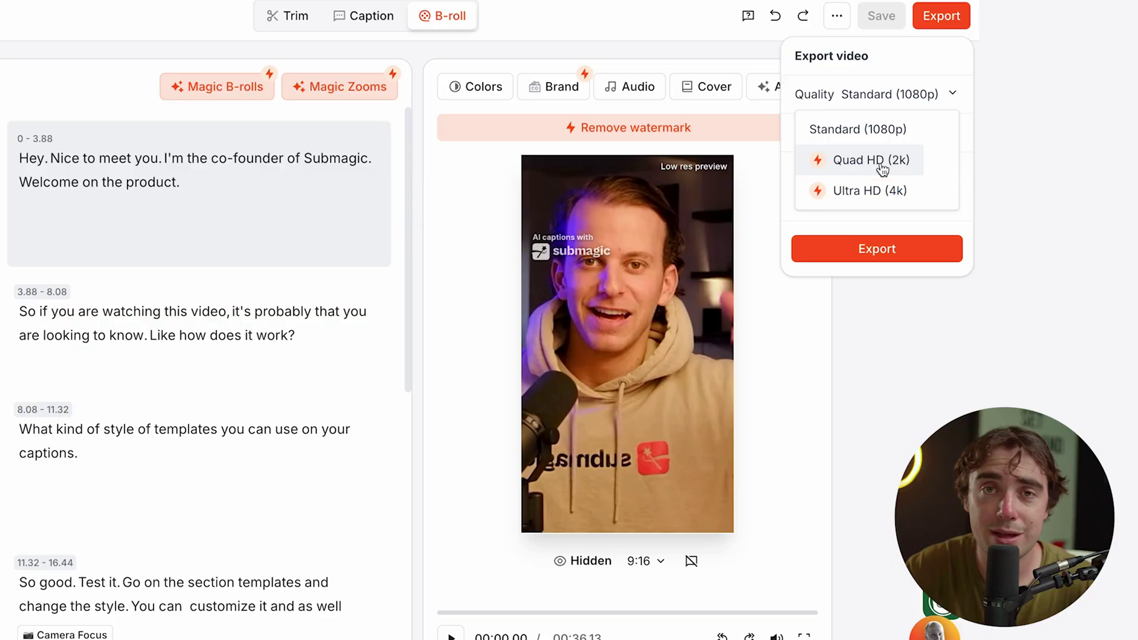
left_click(908, 304)
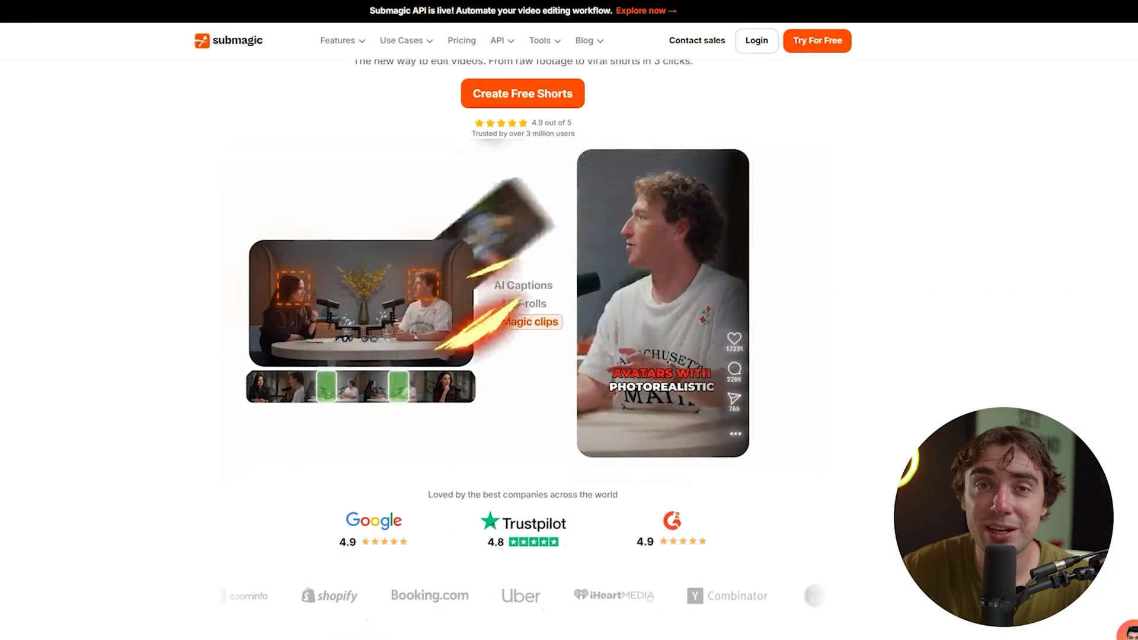
scroll(569, 332, "down", 2)
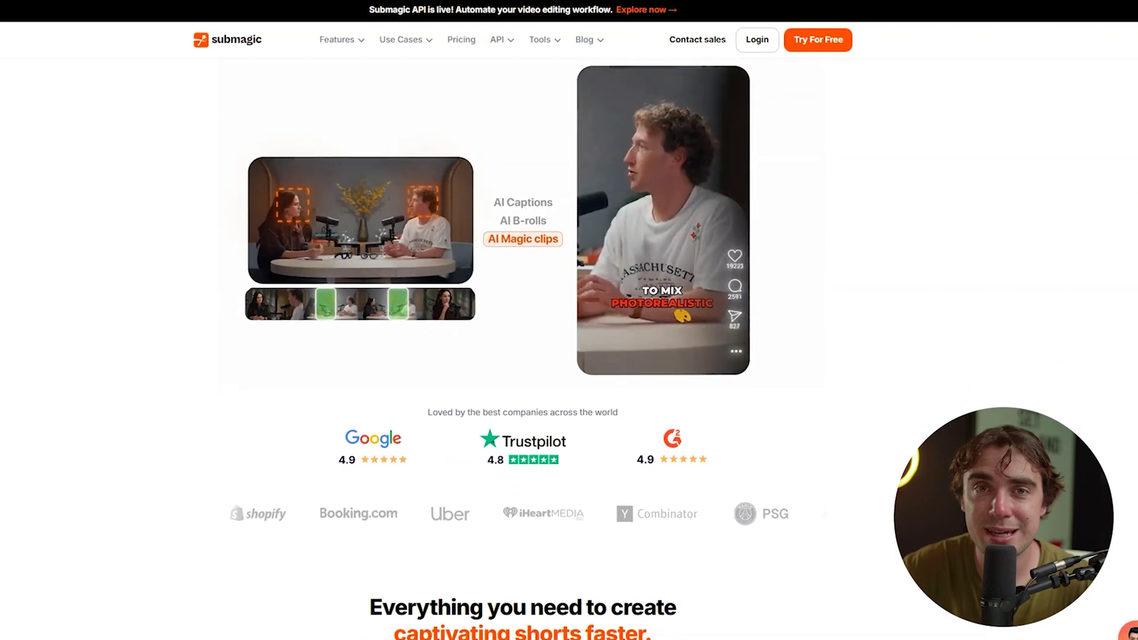
scroll(569, 332, "down", 2)
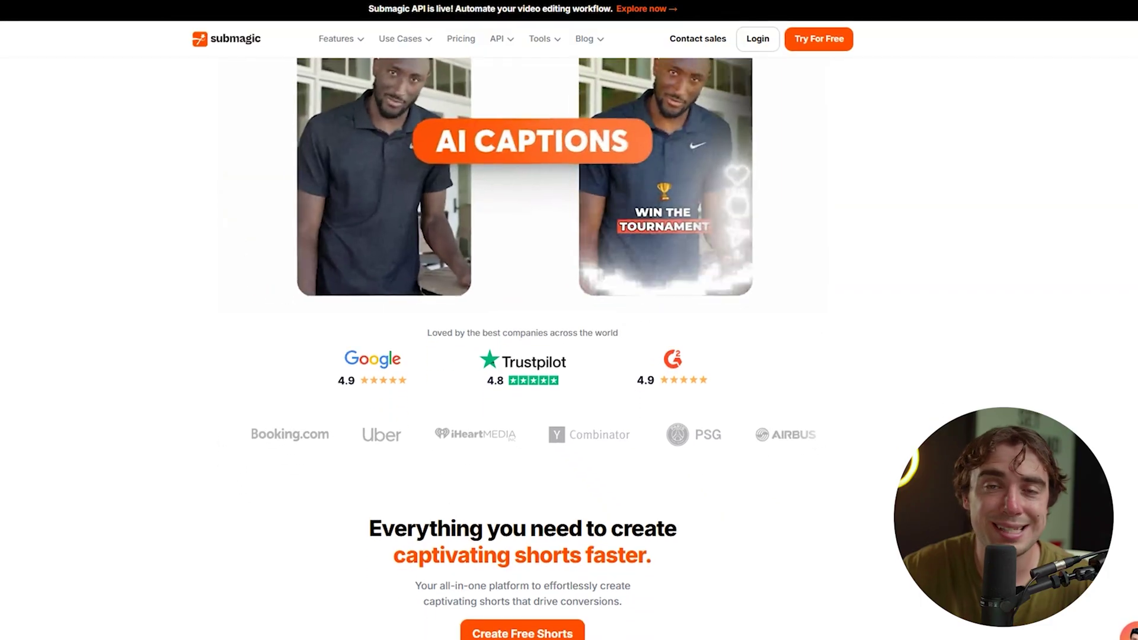
scroll(569, 332, "down", 2)
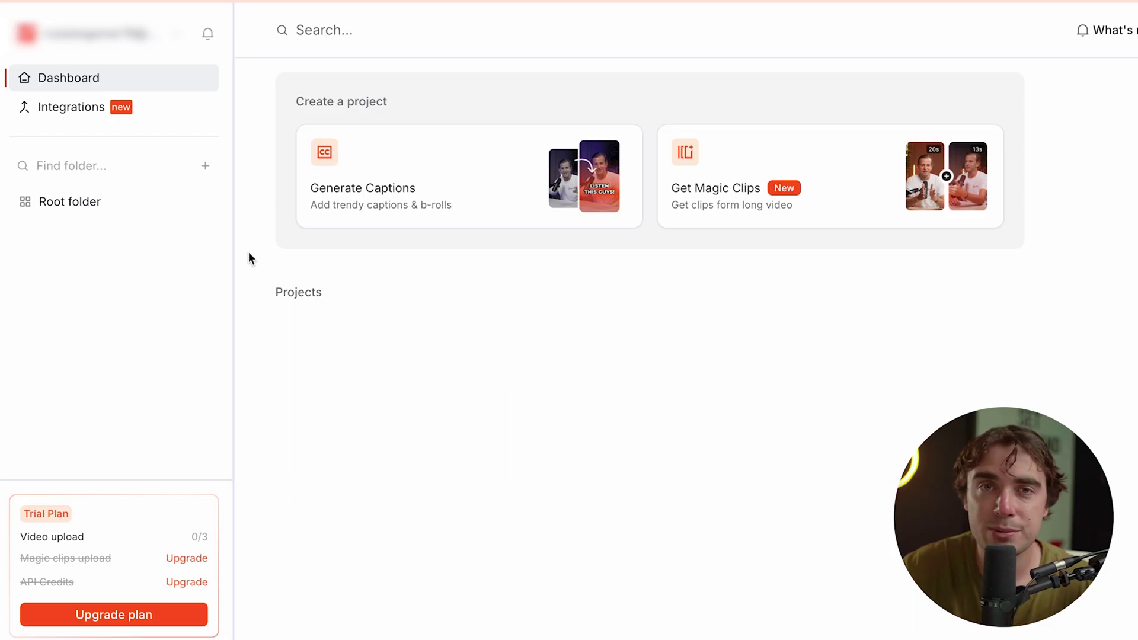
Go to the Integrations page and scroll through the popular n8n workflows
left_click(74, 113)
scroll(780, 338, "down", 1)
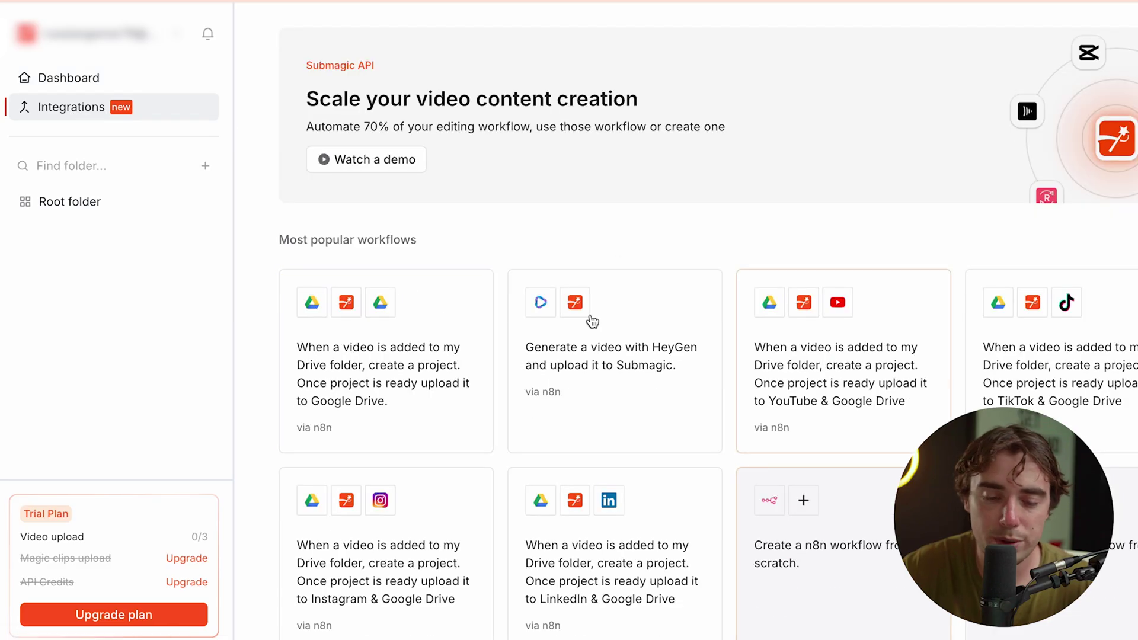